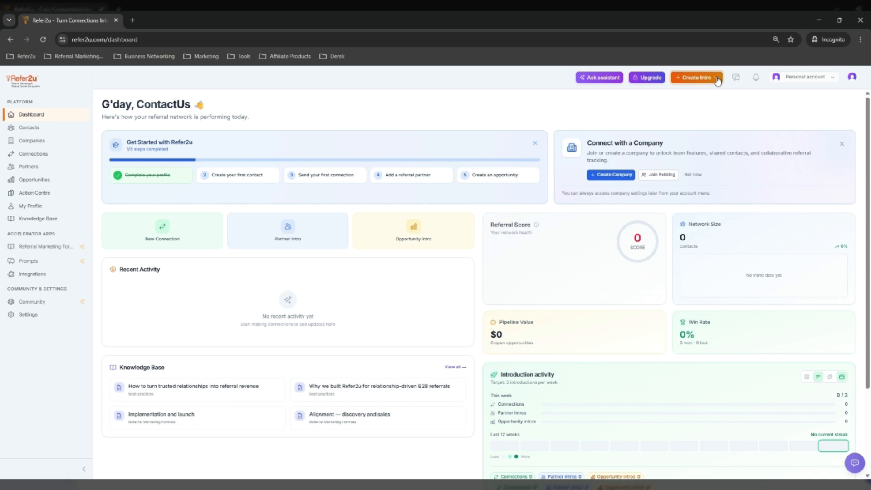
Step: View the introduction types available for creation and open the getting-started task for creating the first contact
{"action": "left_click", "coordinate": [717, 80]}
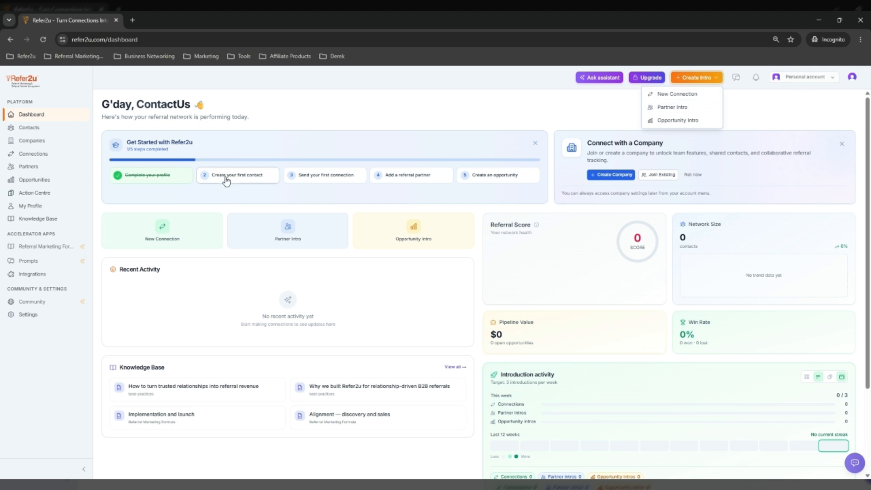
{"action": "left_click", "coordinate": [226, 180]}
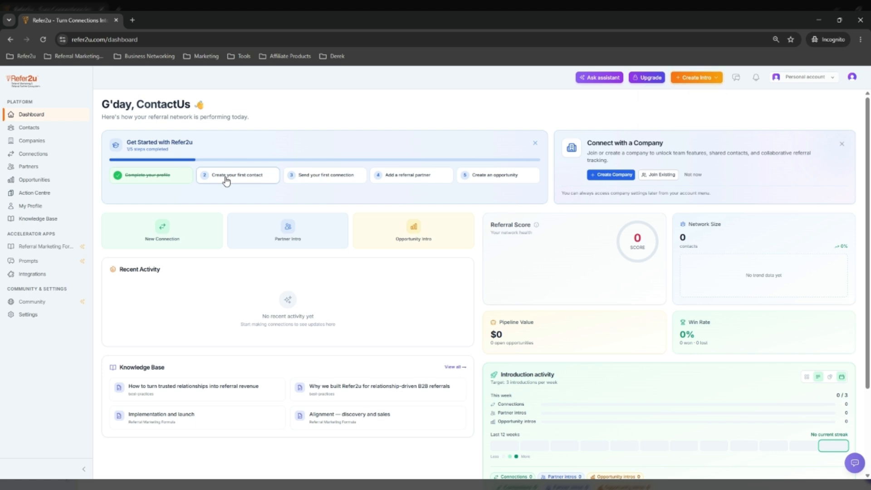
{"action": "left_click", "coordinate": [227, 181]}
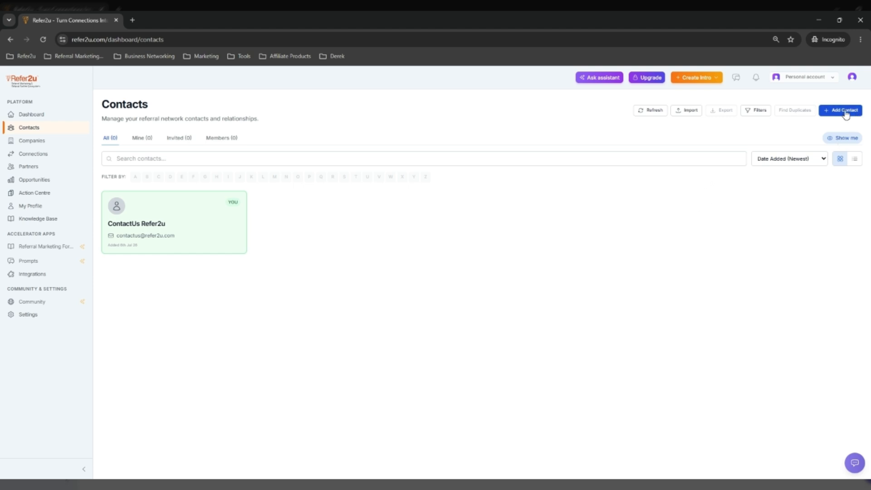
Step: Look at the CSV contact import and the Referral Marketing Assistant, closing each without using it
{"action": "left_click", "coordinate": [689, 113]}
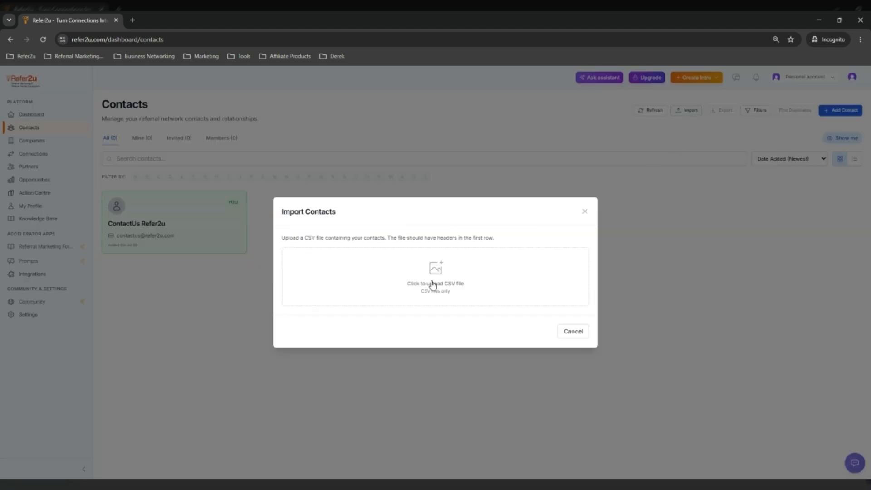
{"action": "left_click", "coordinate": [586, 212]}
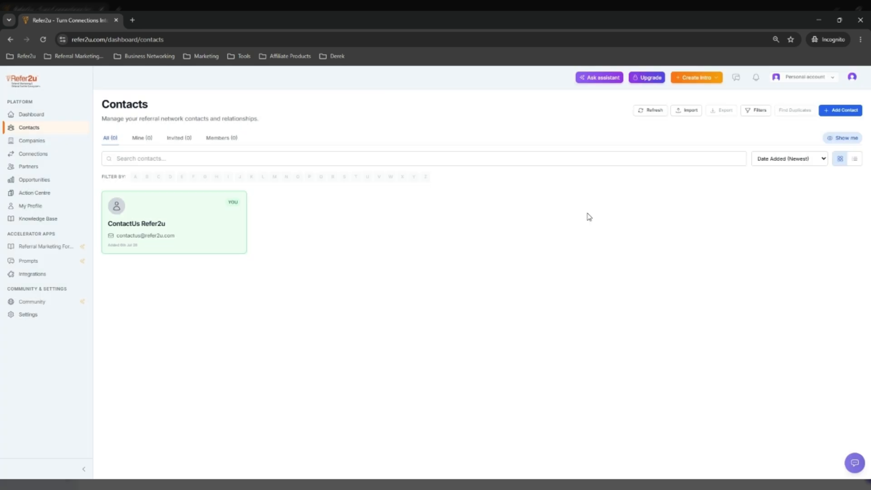
{"action": "left_click", "coordinate": [603, 78]}
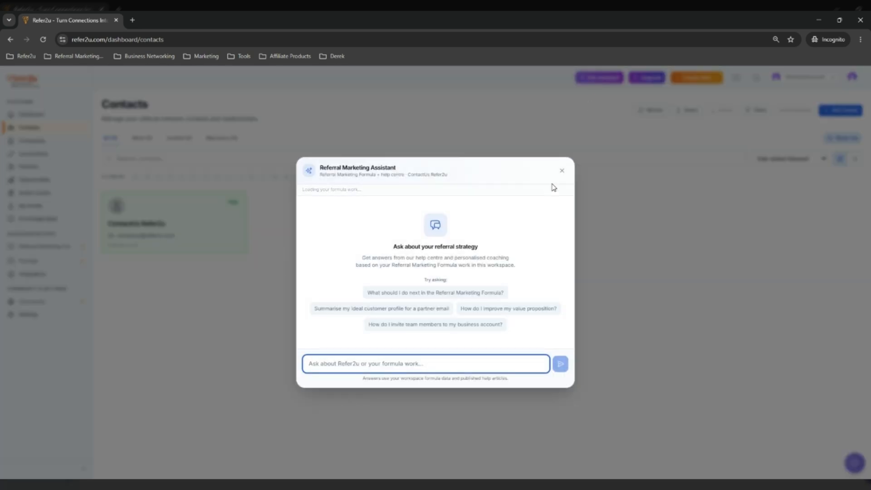
{"action": "left_click", "coordinate": [562, 171]}
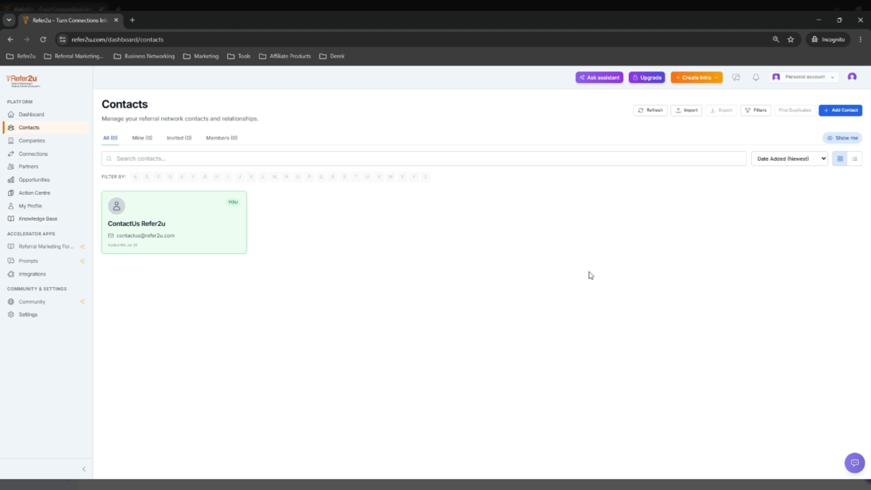
Step: View the available integrations and return to the contacts list
{"action": "left_click", "coordinate": [39, 276]}
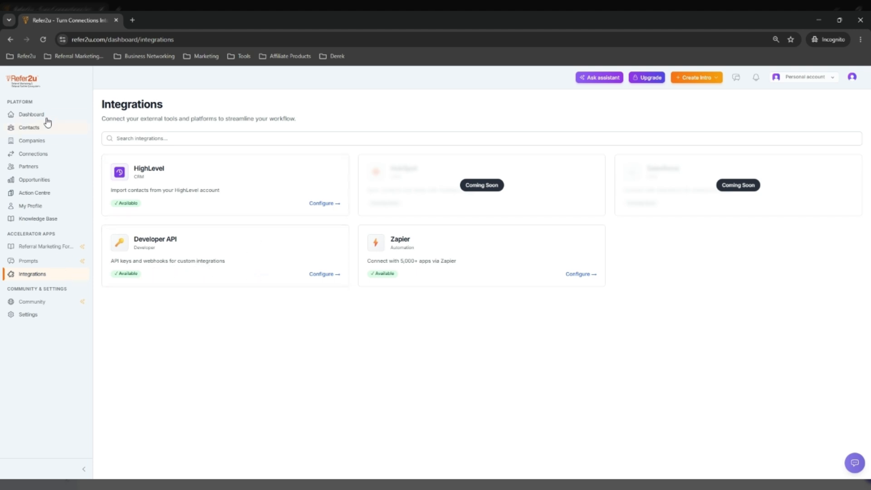
{"action": "left_click", "coordinate": [26, 132]}
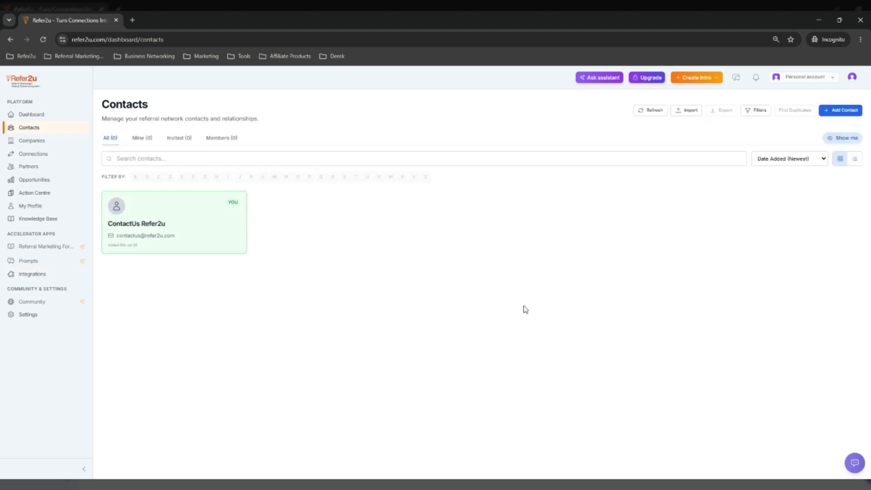
Step: Fill in a new contact named Demo Refer2u with the contact's e-mail, company Refer2u, job title Demo and relationship Prospect
{"action": "left_click", "coordinate": [834, 115]}
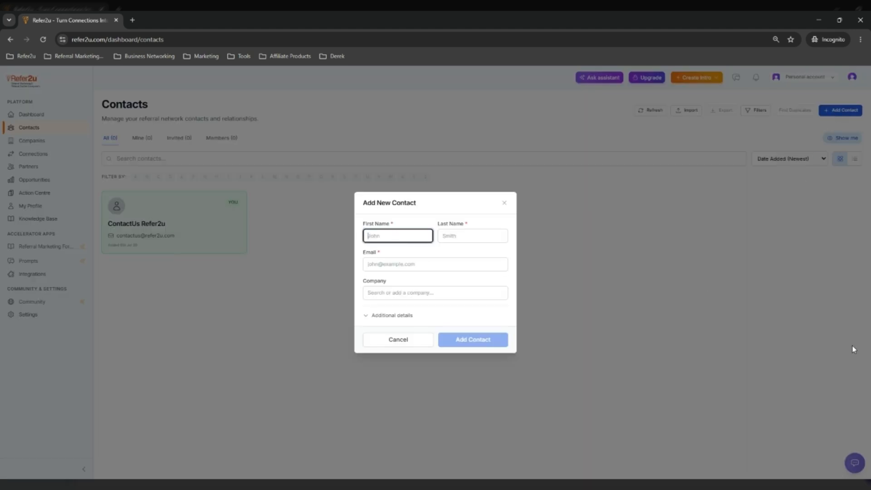
{"action": "type", "text": "Demo"}
{"action": "left_click", "coordinate": [489, 235]}
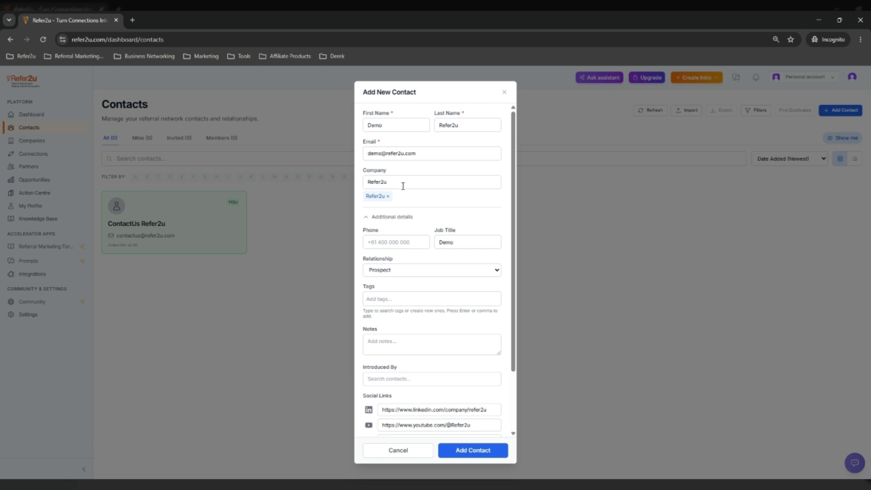
{"action": "left_click", "coordinate": [405, 274]}
{"action": "left_click", "coordinate": [498, 270]}
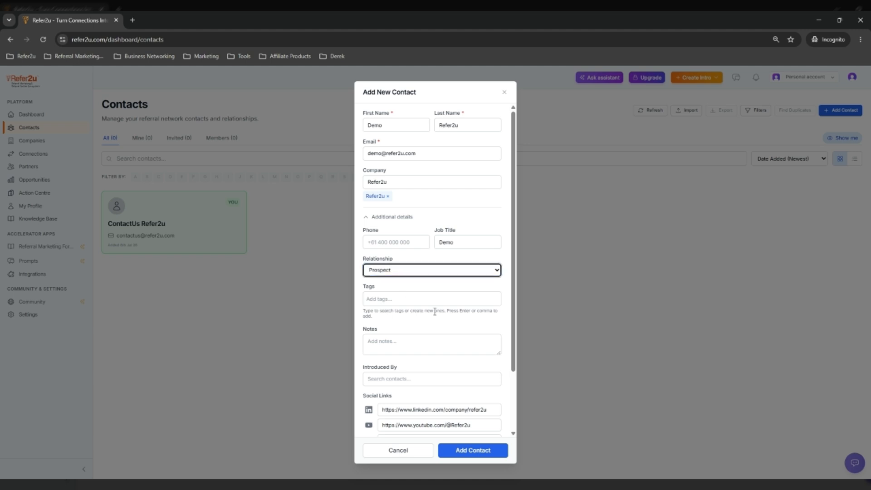
Step: Tag the new contact with fractional cmo, business network leader and partner ecosystem, creating the tags that do not exist
{"action": "left_click", "coordinate": [403, 300]}
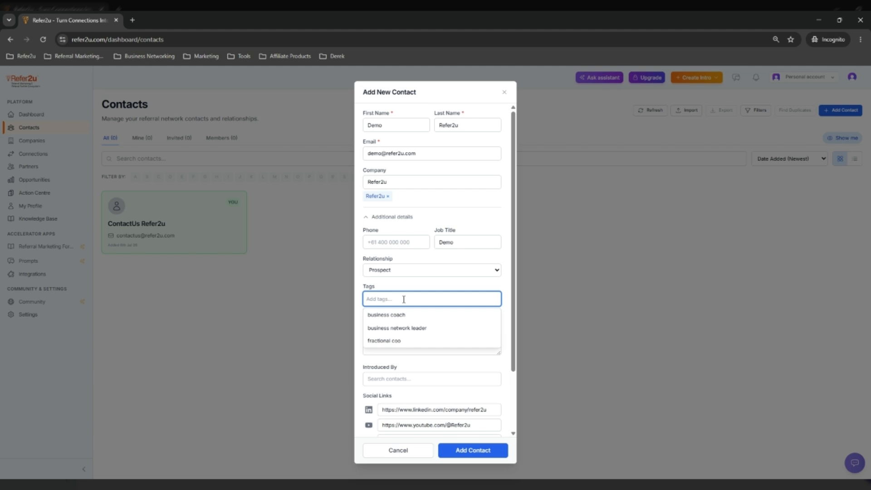
{"action": "type", "text": "frac"}
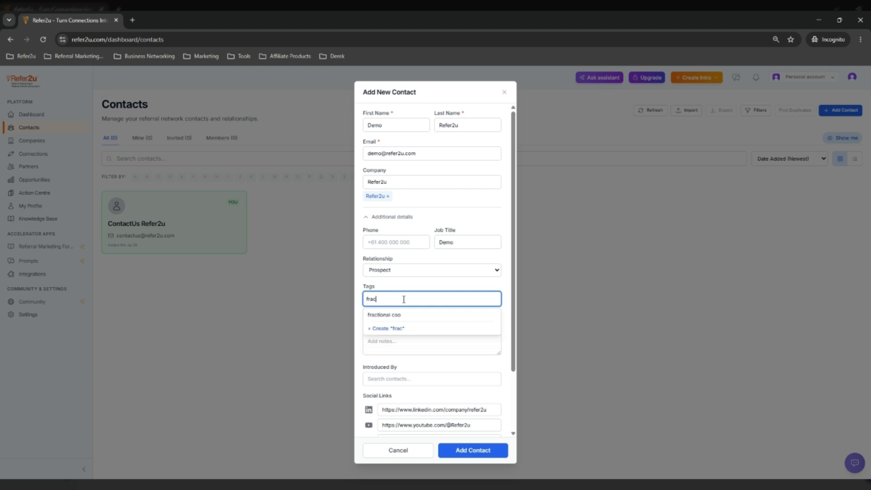
{"action": "type", "text": "tional cmo"}
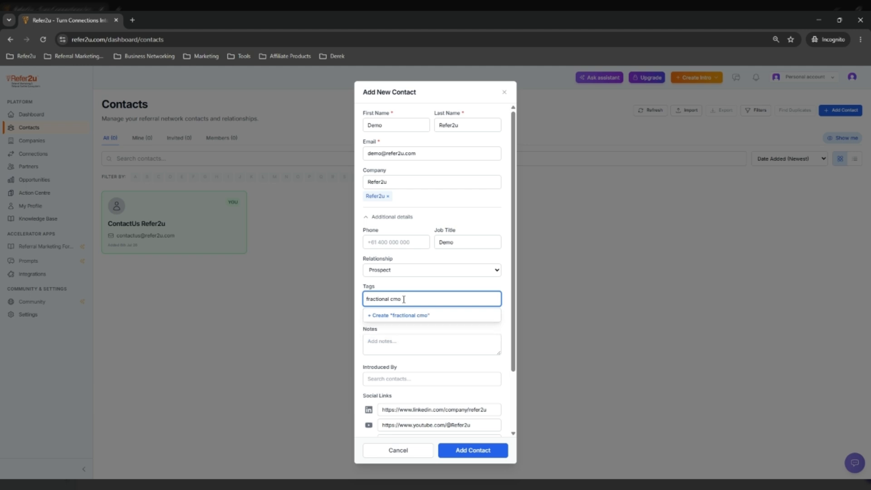
{"action": "key", "text": "Return"}
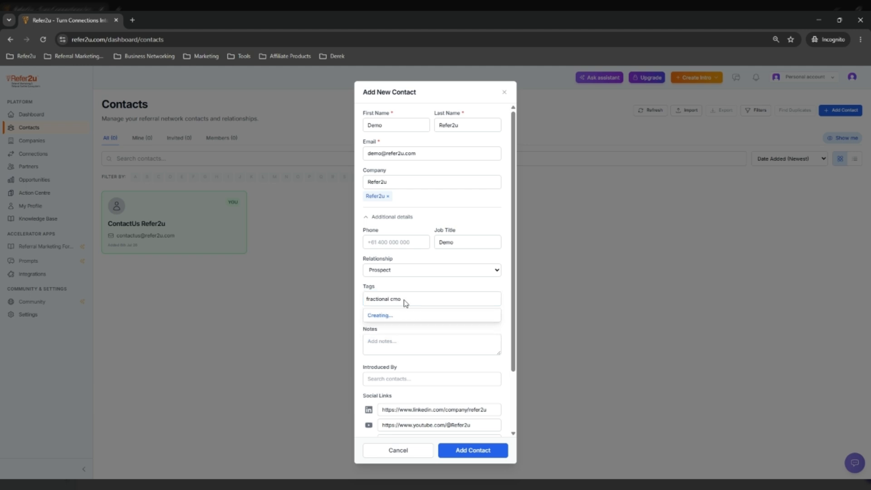
{"action": "left_click", "coordinate": [434, 299]}
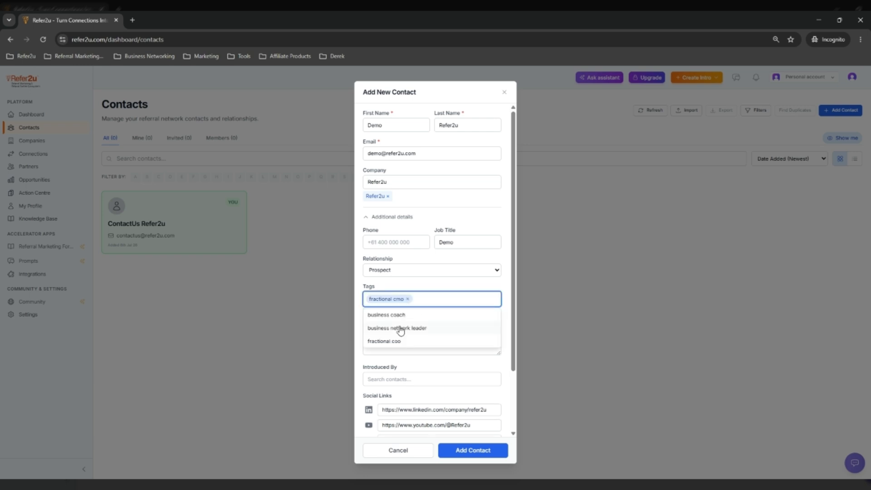
{"action": "left_click", "coordinate": [422, 327]}
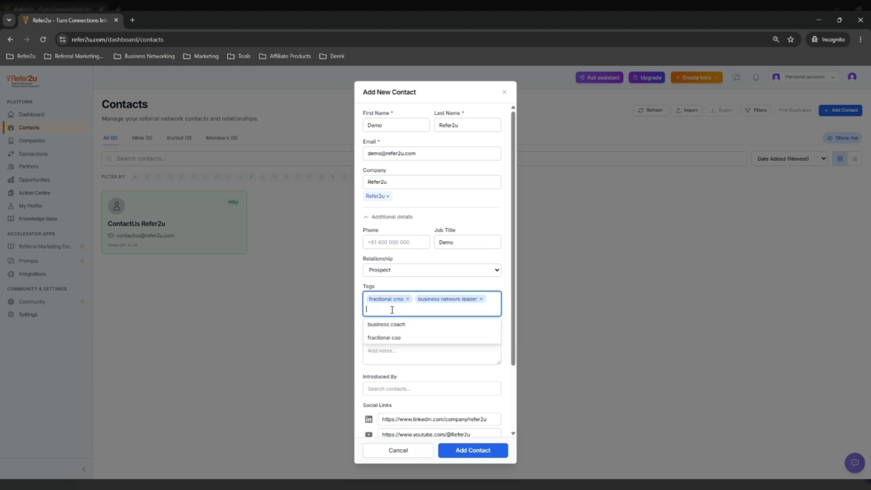
{"action": "type", "text": "pa"}
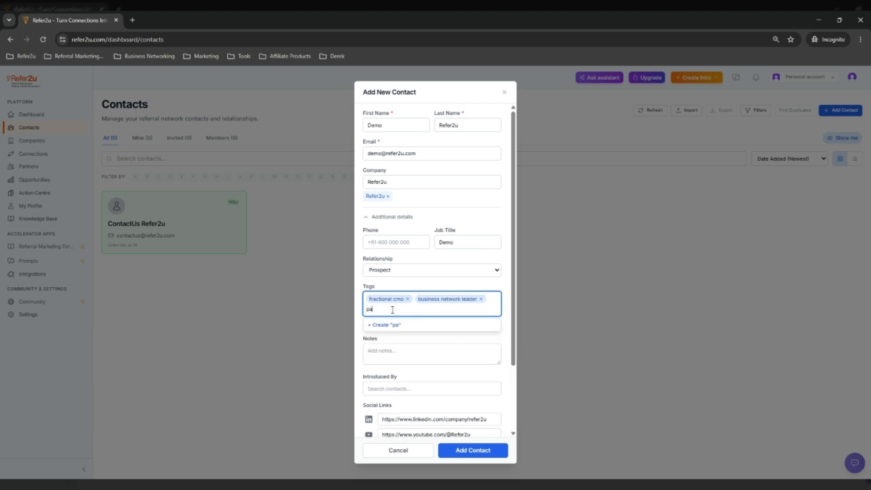
{"action": "type", "text": "rtner ecosystem"}
{"action": "left_click", "coordinate": [404, 325]}
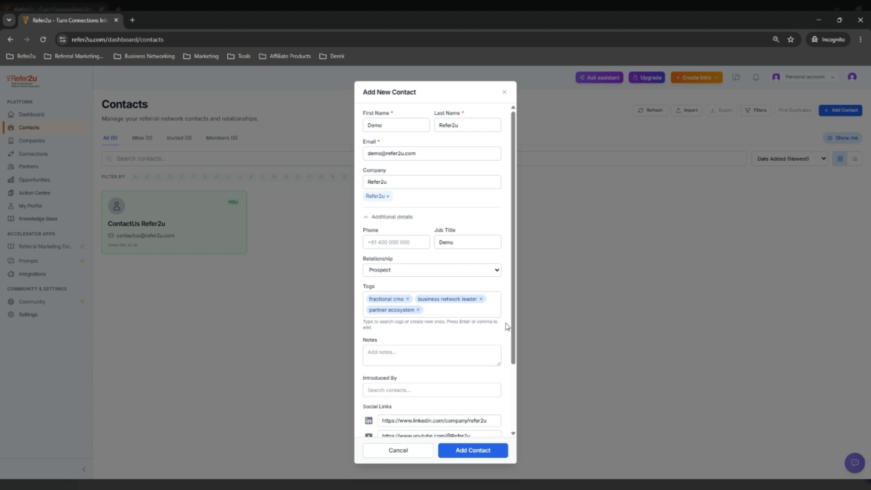
Step: Check the remaining details and social links of the new contact and add it to the contacts list
{"action": "scroll", "coordinate": [513, 330], "scroll_direction": "down", "scroll_amount": 1}
{"action": "left_click_drag", "start_coordinate": [515, 333], "coordinate": [515, 382]}
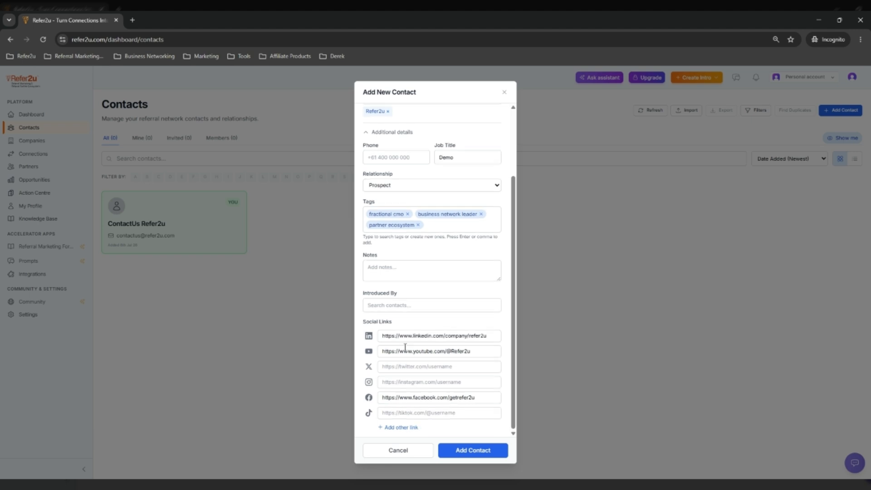
{"action": "left_click", "coordinate": [470, 456]}
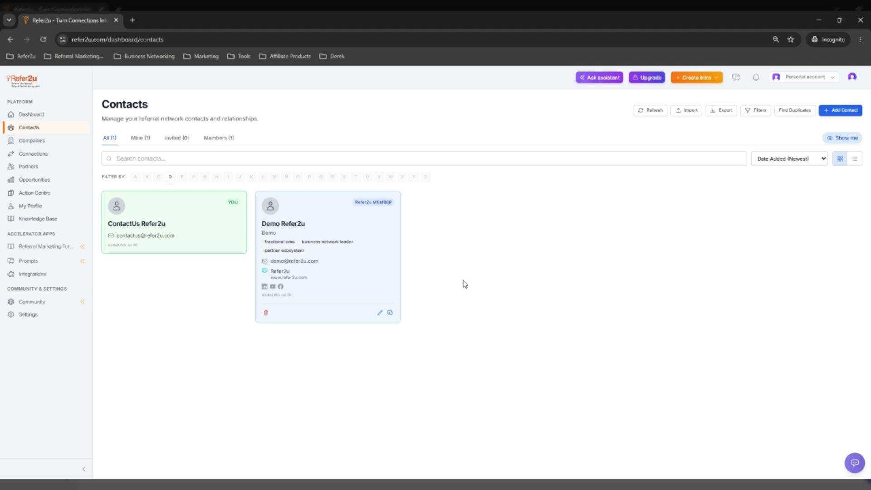
Step: Add a second contact with first name Demo, last name Account and the contact's e-mail
{"action": "left_click", "coordinate": [842, 112]}
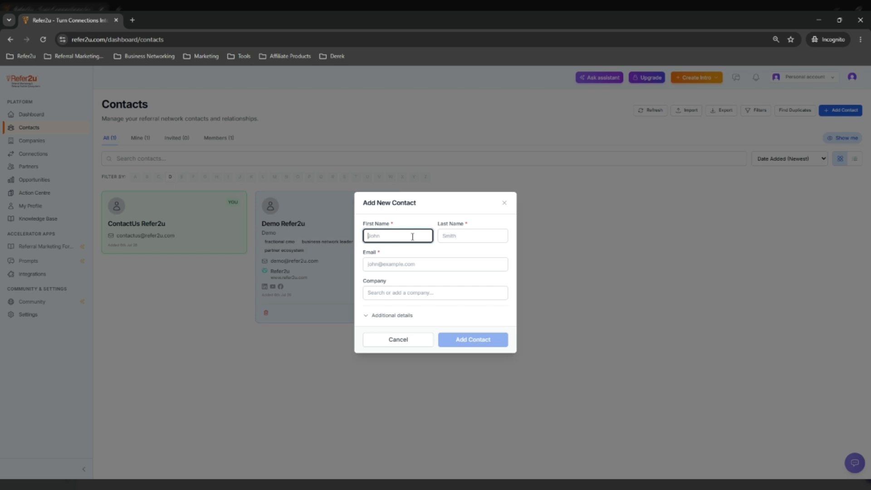
{"action": "type", "text": "D"}
{"action": "type", "text": "amo"}
{"action": "key", "text": "Tab"}
{"action": "type", "text": "A"}
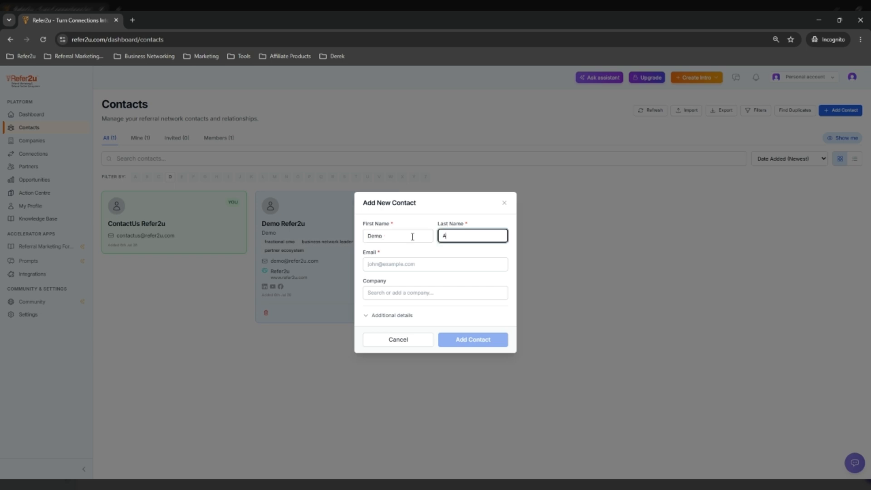
{"action": "type", "text": "ccount"}
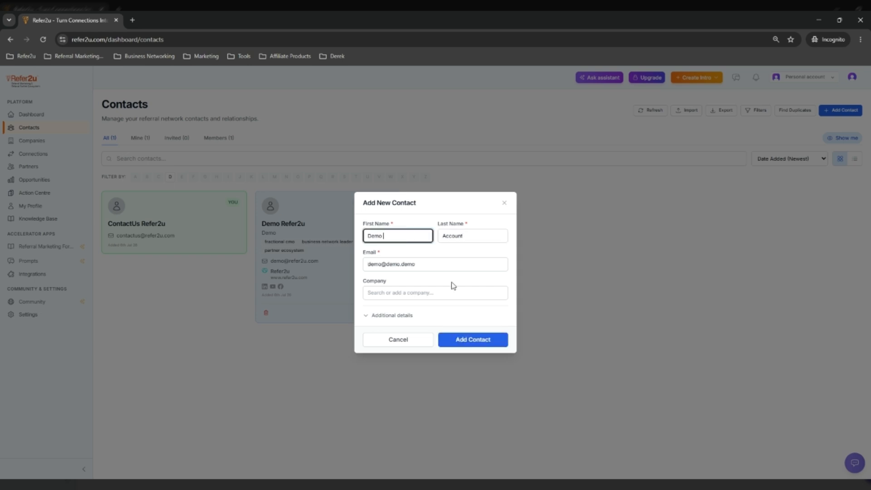
{"action": "left_click", "coordinate": [453, 344]}
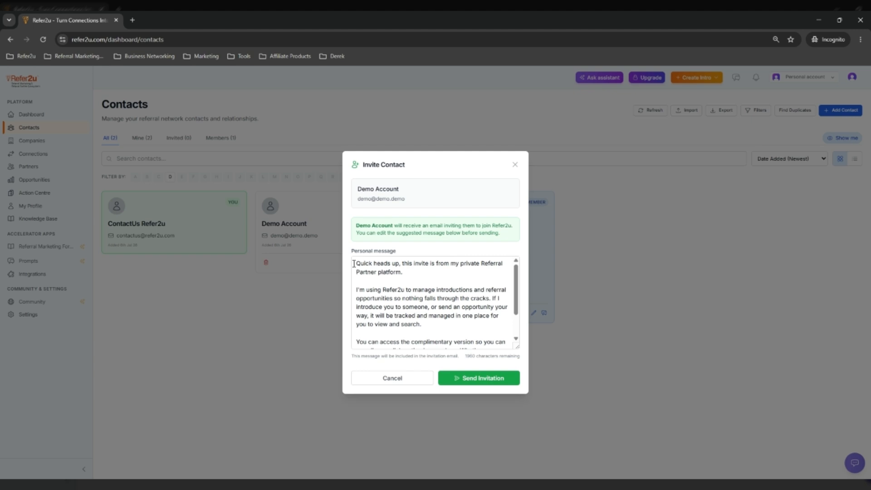
Step: Read through the suggested personal message for the Demo Account contact and send the invitation to join Refer2u
{"action": "scroll", "coordinate": [374, 295], "scroll_direction": "down", "scroll_amount": 1}
{"action": "scroll", "coordinate": [374, 295], "scroll_direction": "up", "scroll_amount": 1}
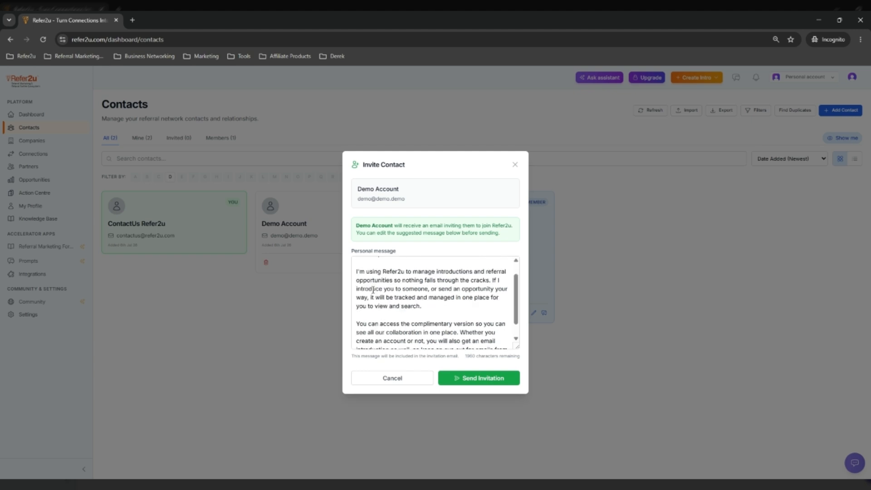
{"action": "scroll", "coordinate": [373, 290], "scroll_direction": "up", "scroll_amount": 1}
{"action": "left_click", "coordinate": [356, 263]}
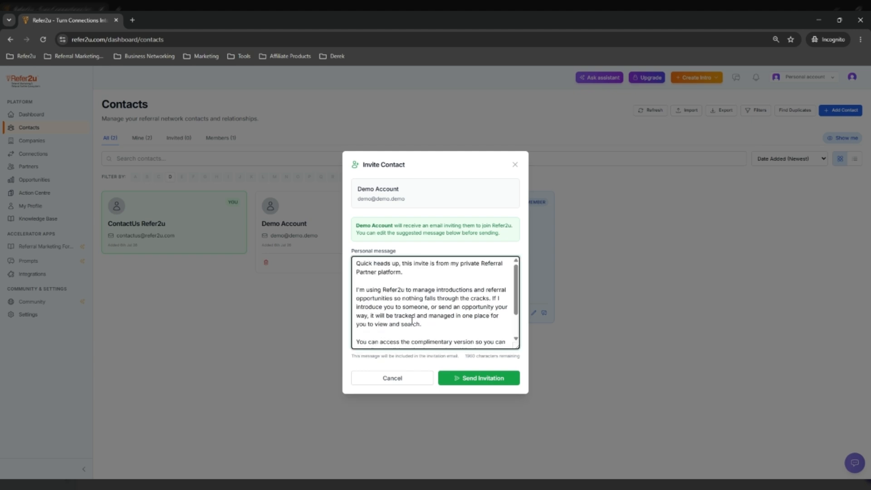
{"action": "left_click", "coordinate": [465, 383]}
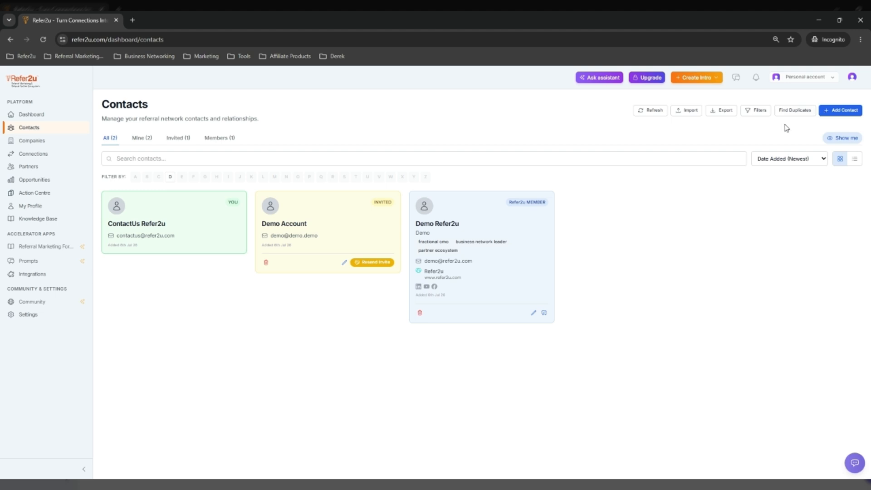
Step: Look again at the CSV contact import, the available integrations and the assistant
{"action": "left_click", "coordinate": [694, 115]}
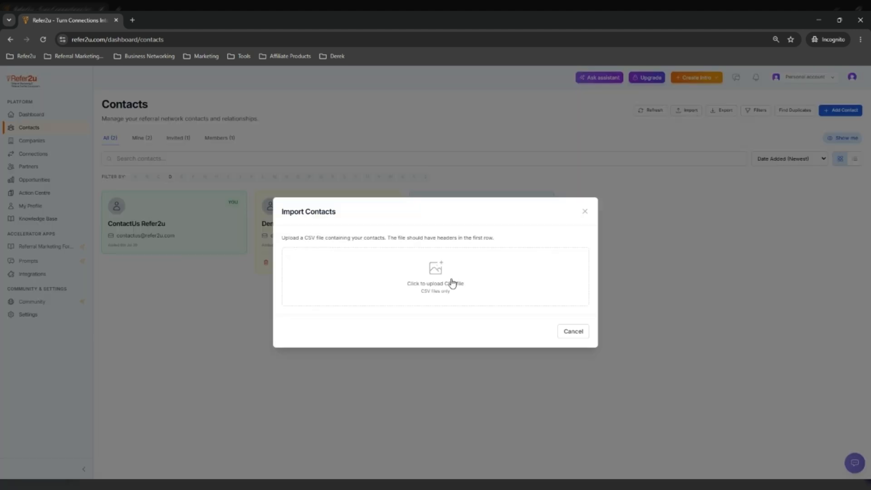
{"action": "left_click", "coordinate": [585, 213]}
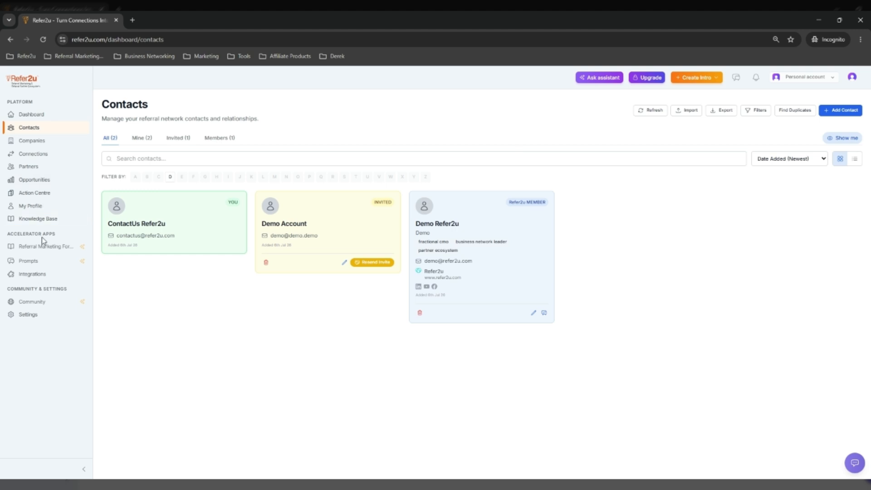
{"action": "left_click", "coordinate": [32, 275]}
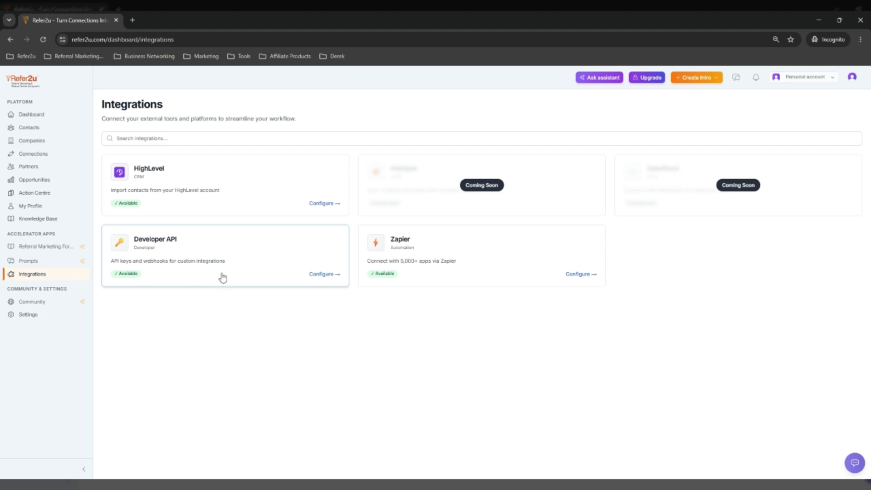
{"action": "left_click", "coordinate": [591, 79]}
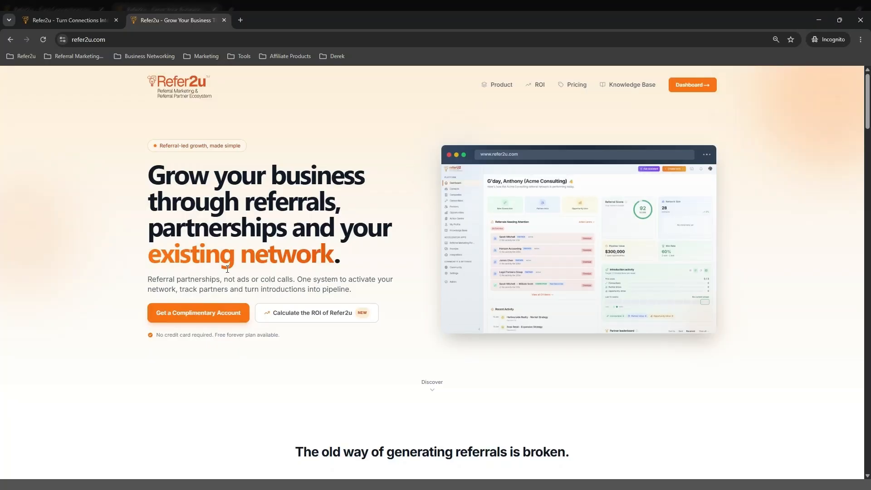